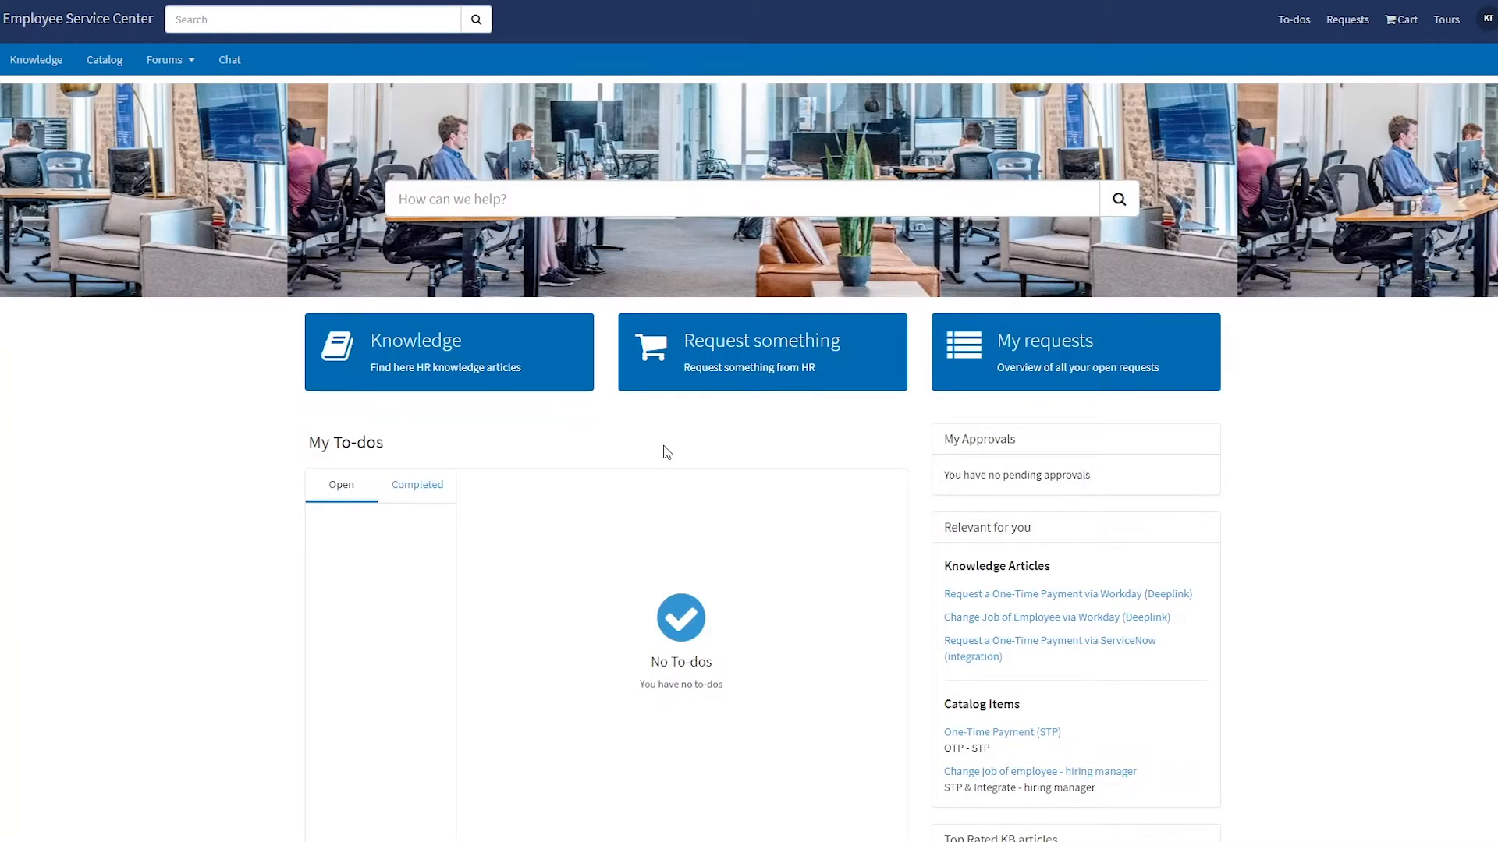
Step: Use the 'Request something' tile to reach All Catalogs of HR request items
left_click(725, 365)
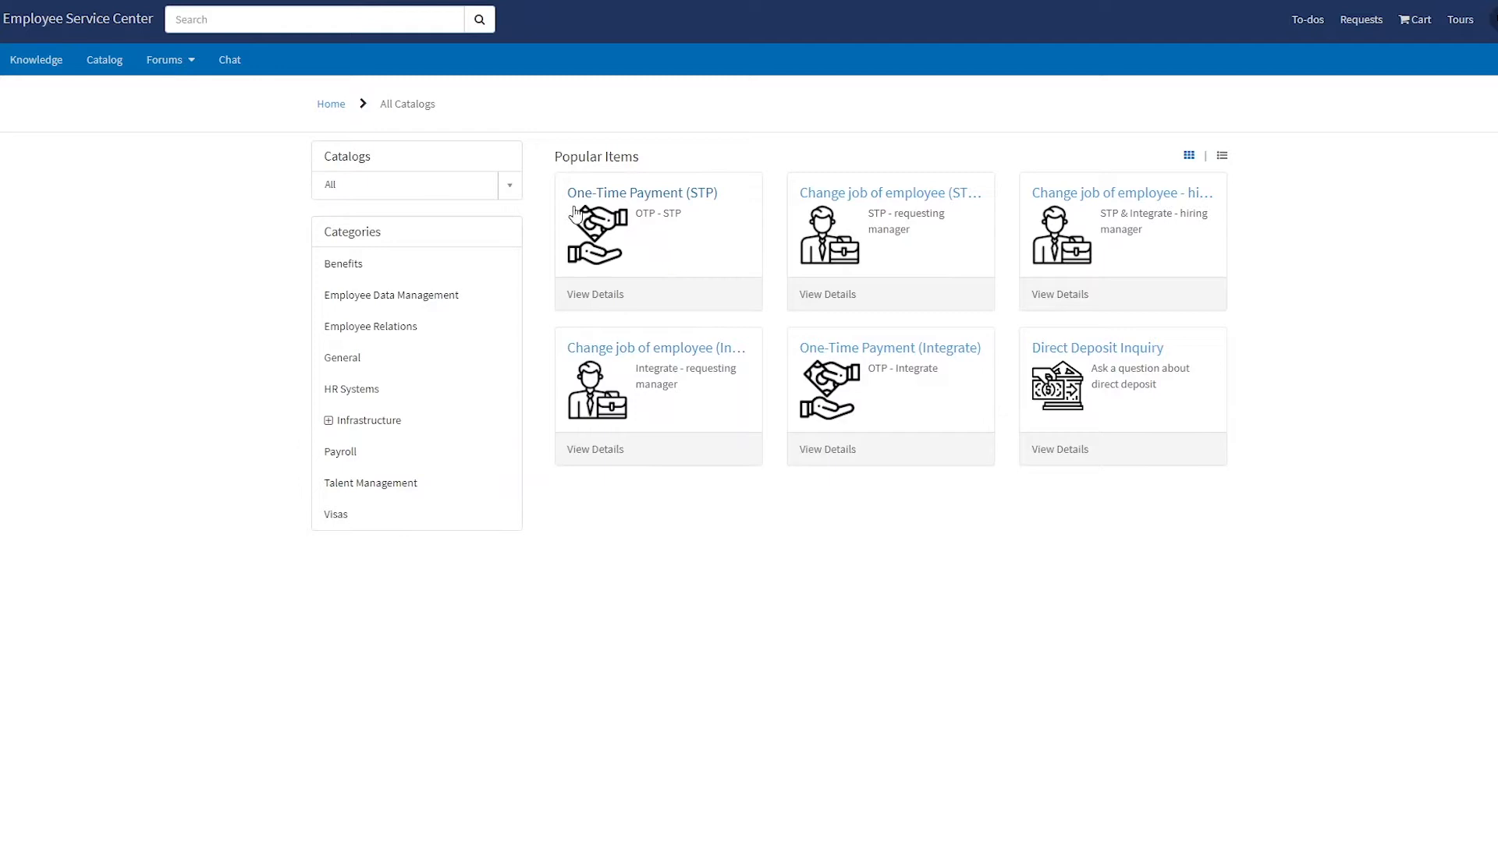
Step: Start a One-Time Payment (STP) request and select the employee, auto-filling their 5000 monthly salary
left_click(663, 232)
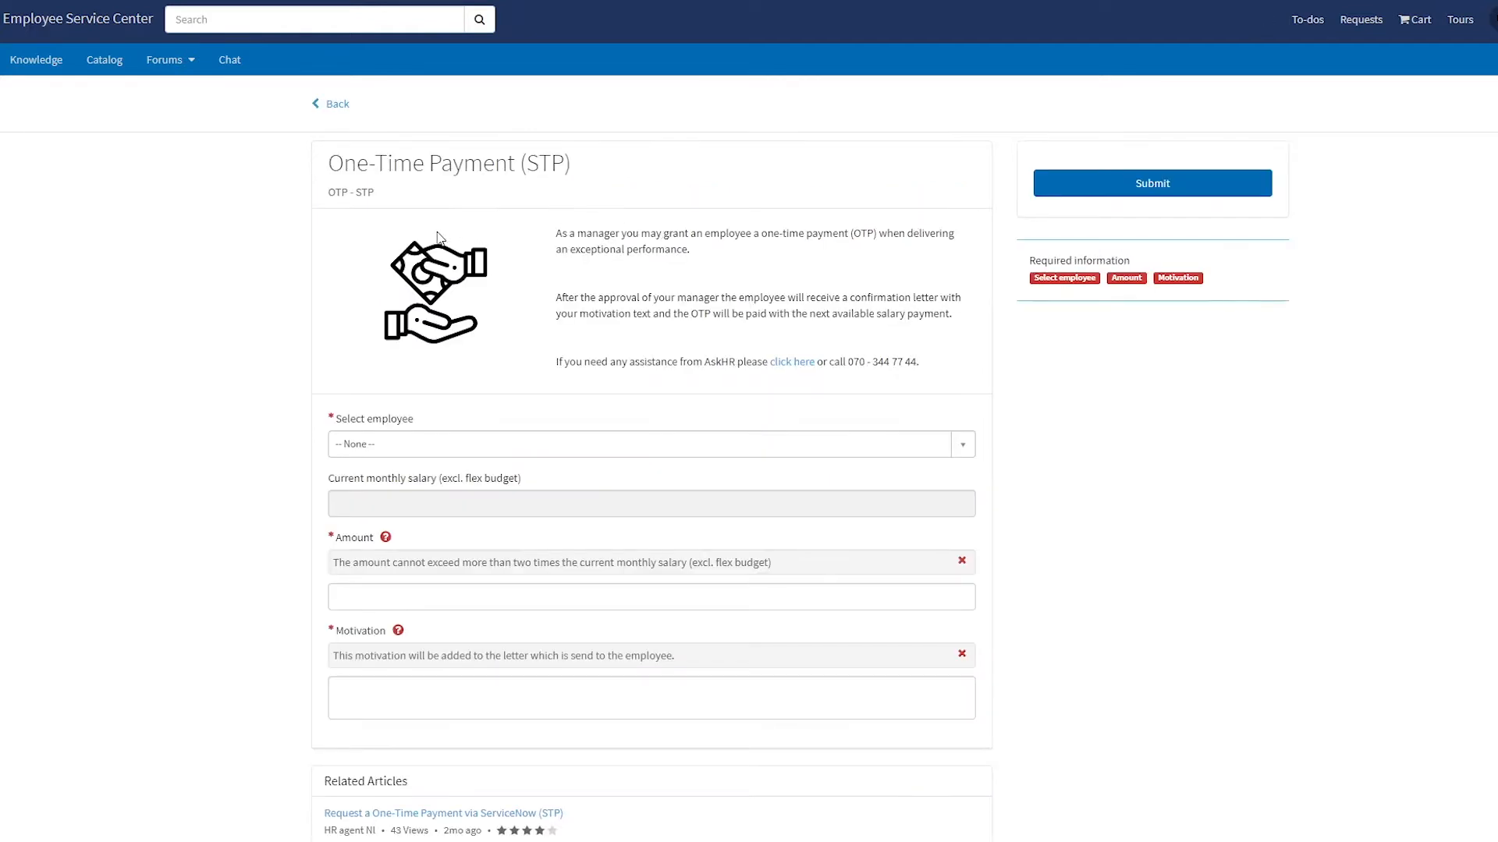
left_click(416, 454)
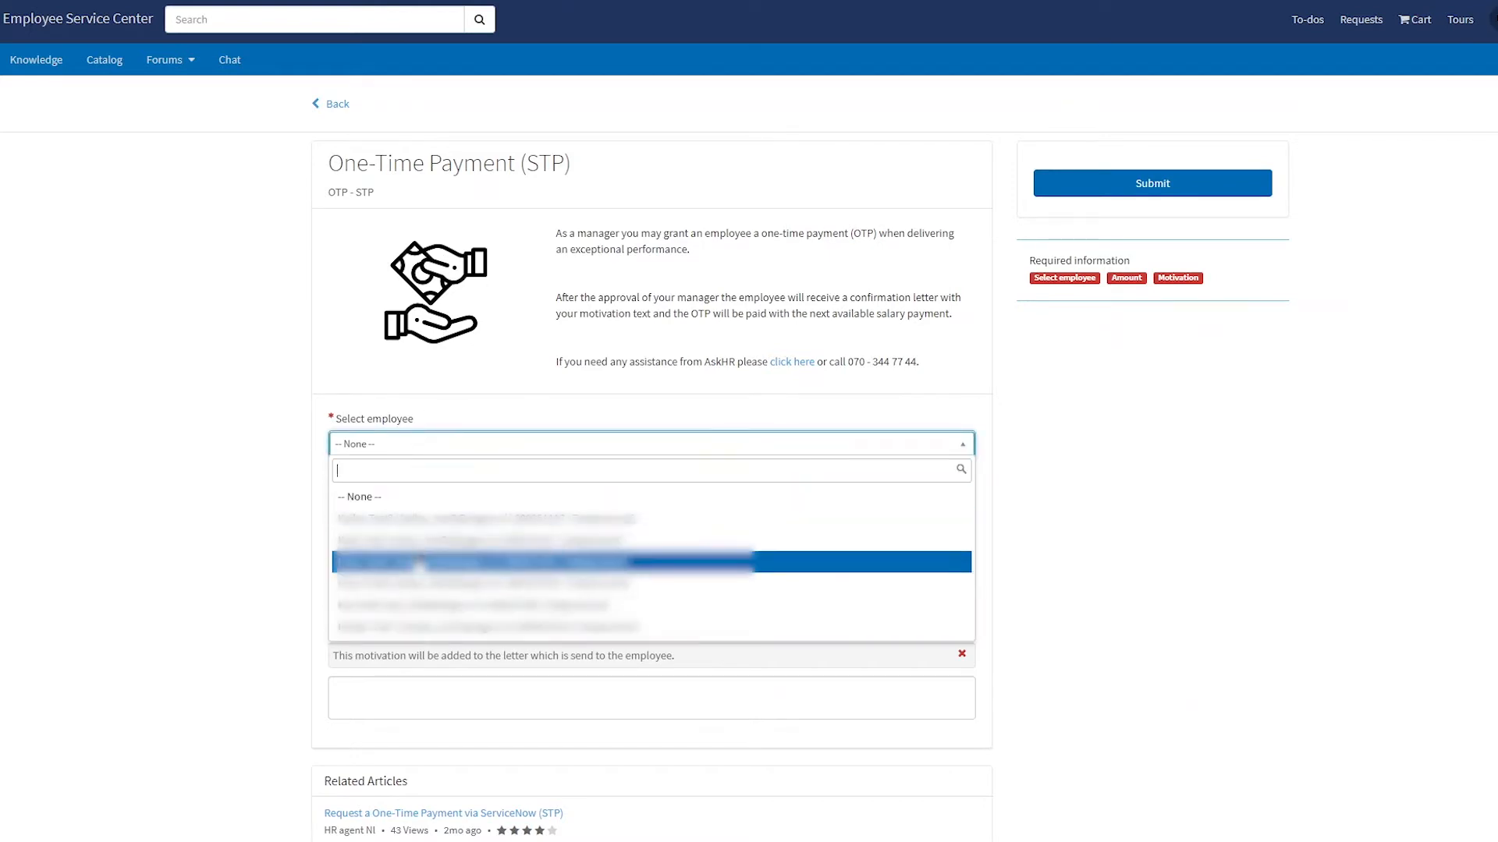
left_click(417, 559)
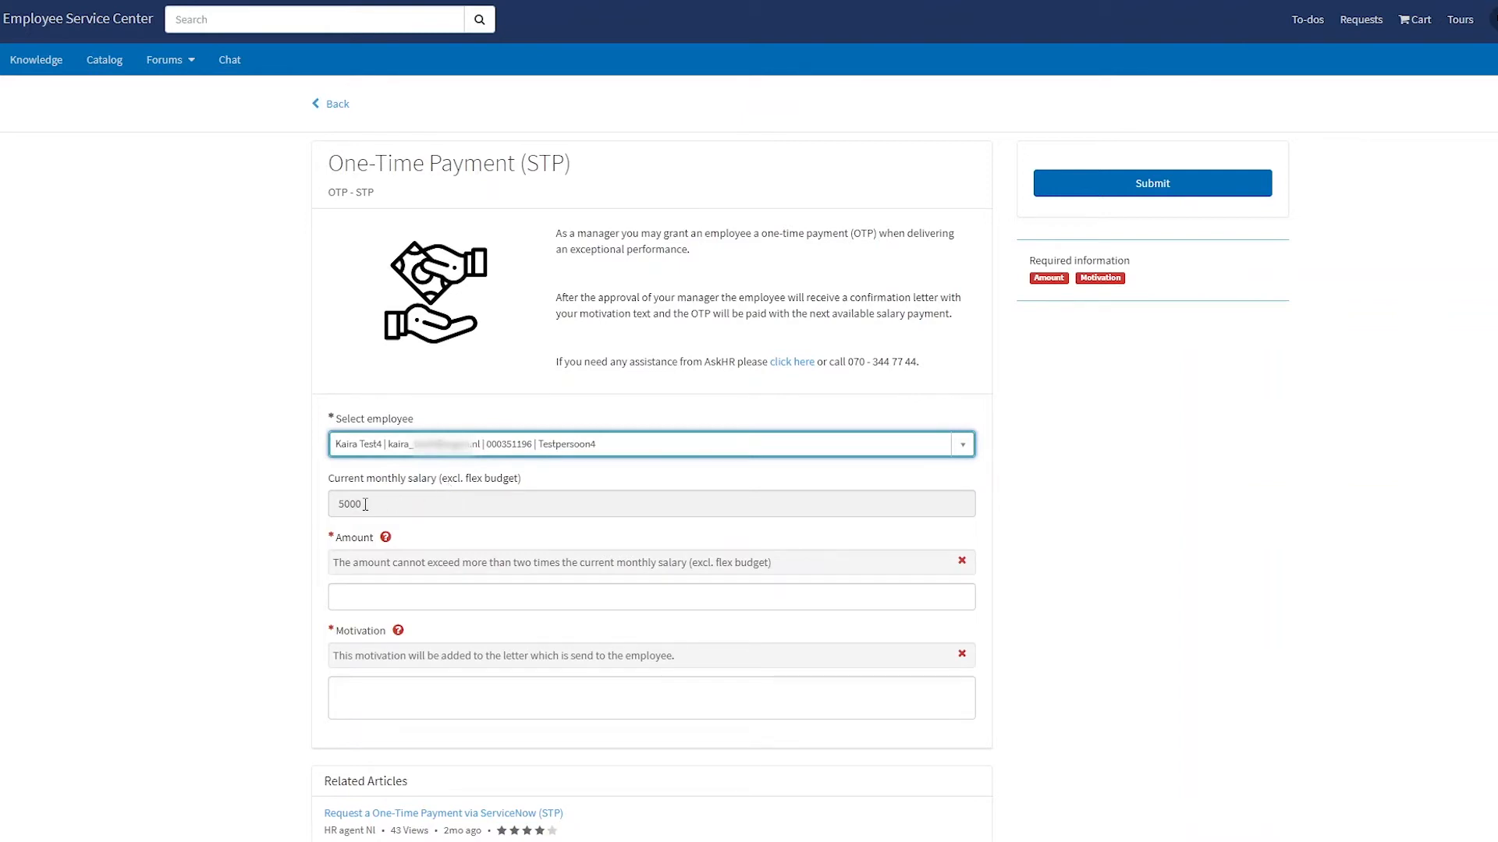
left_click(379, 597)
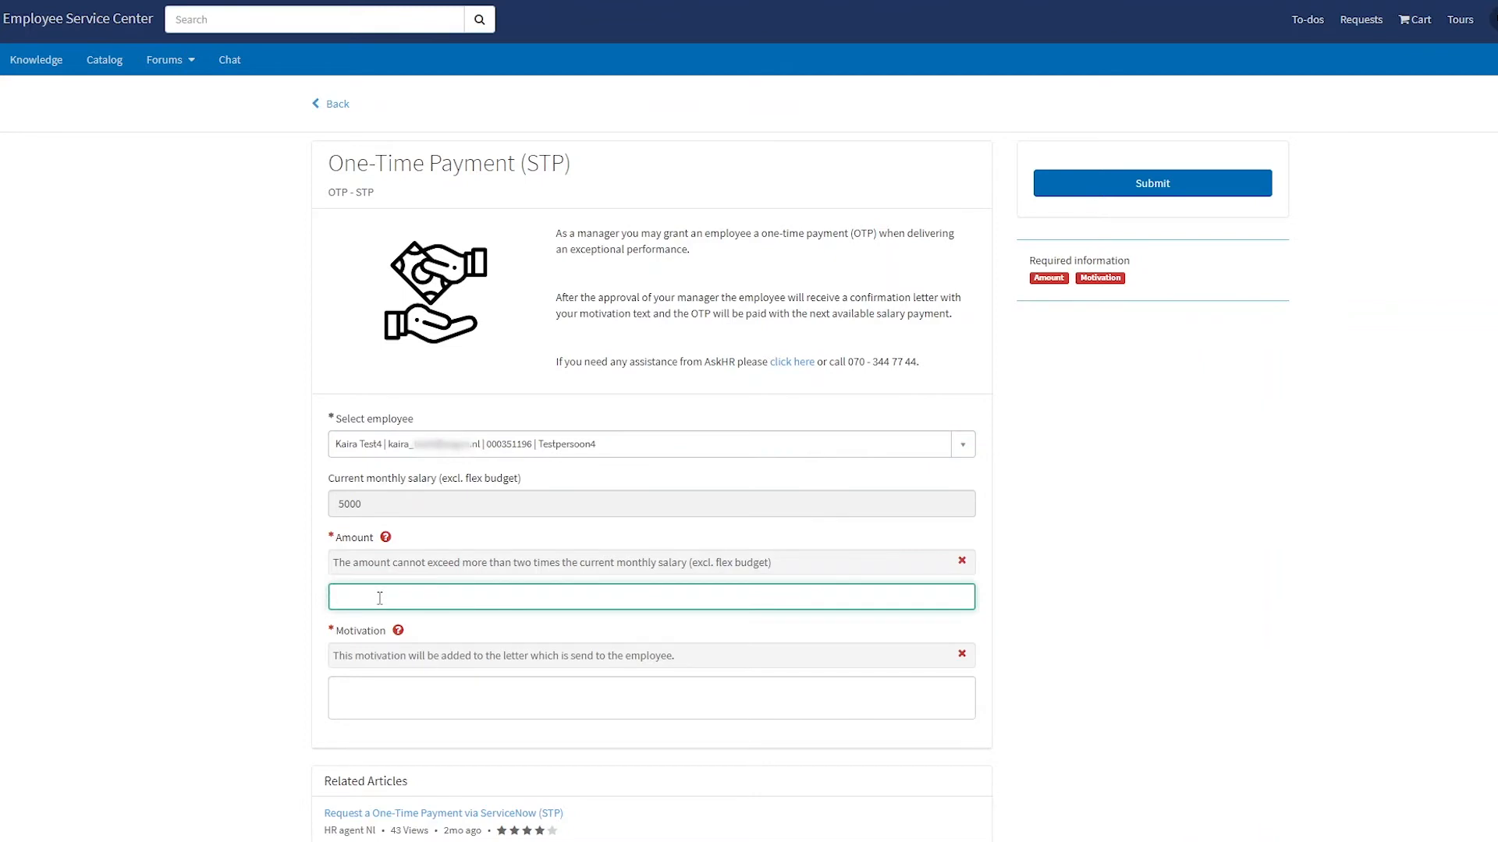
type("500000")
Step: Replace the rejected 500000 amount with 7000, add motivation 'great job', and submit the request
key("Tab")
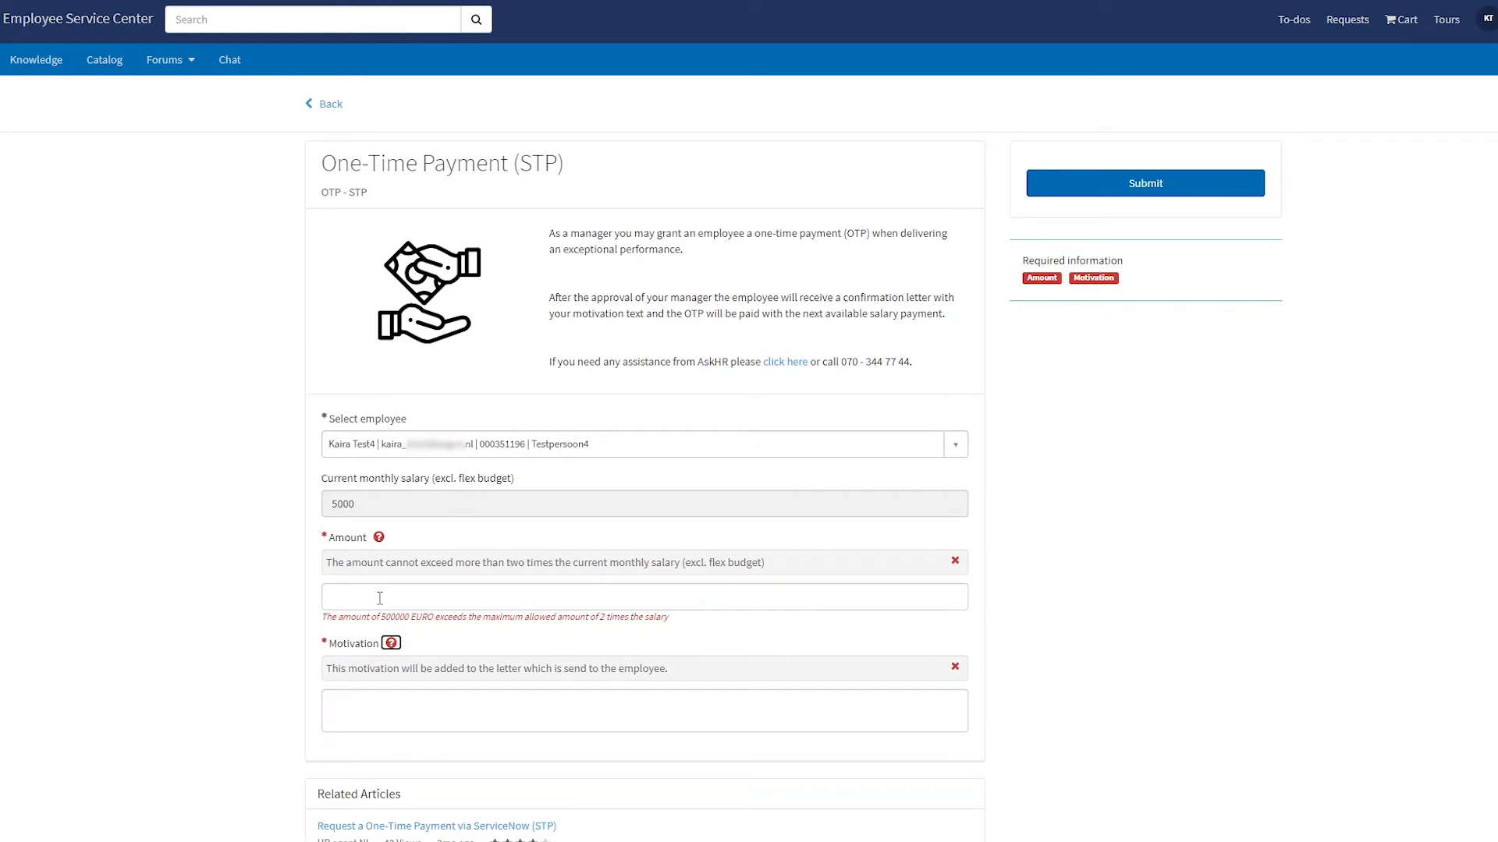
left_click(379, 598)
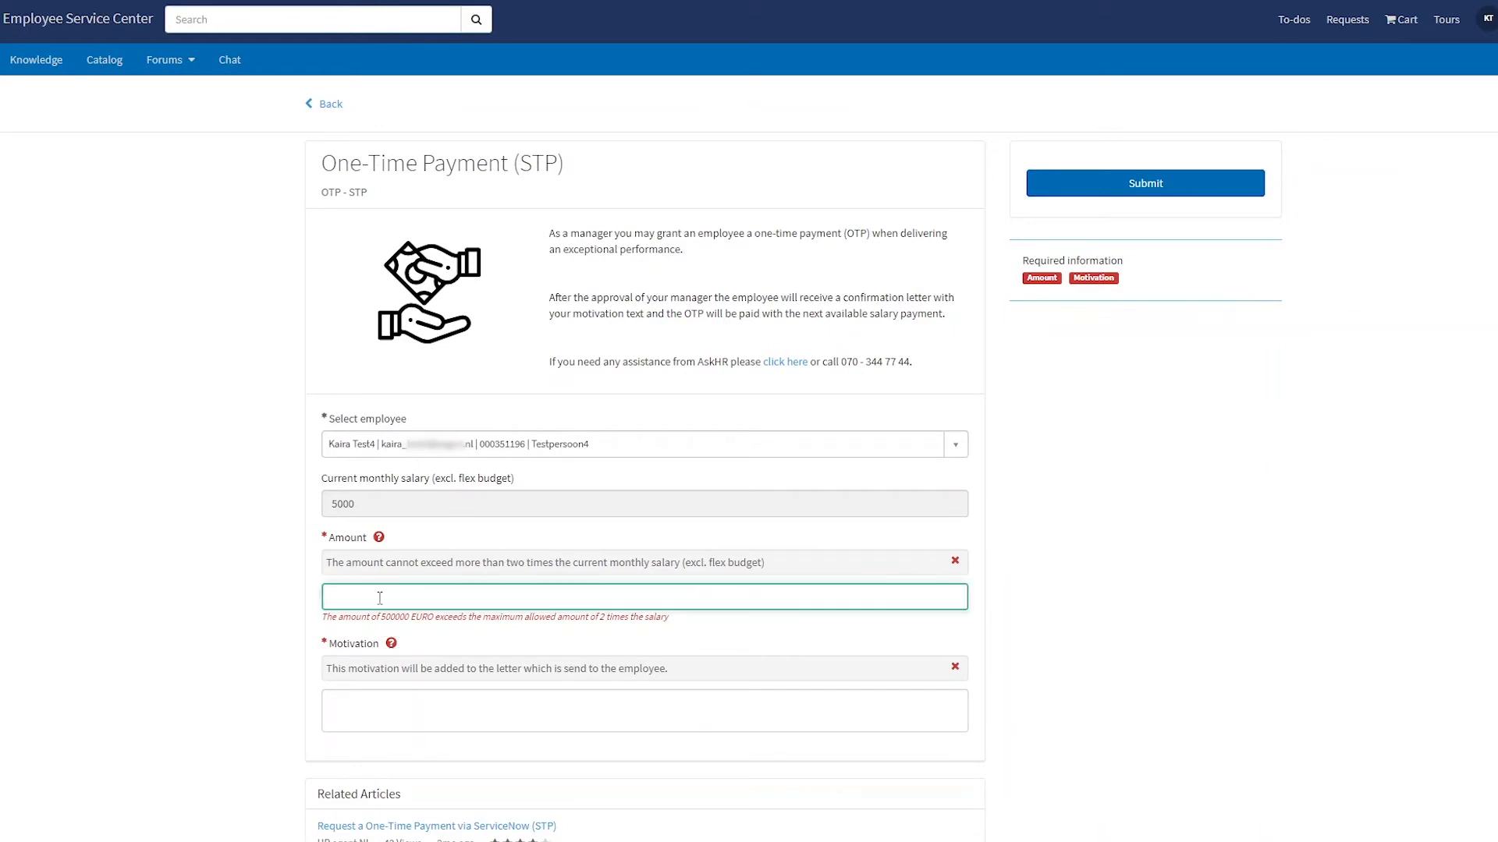
type("7000")
key("Tab")
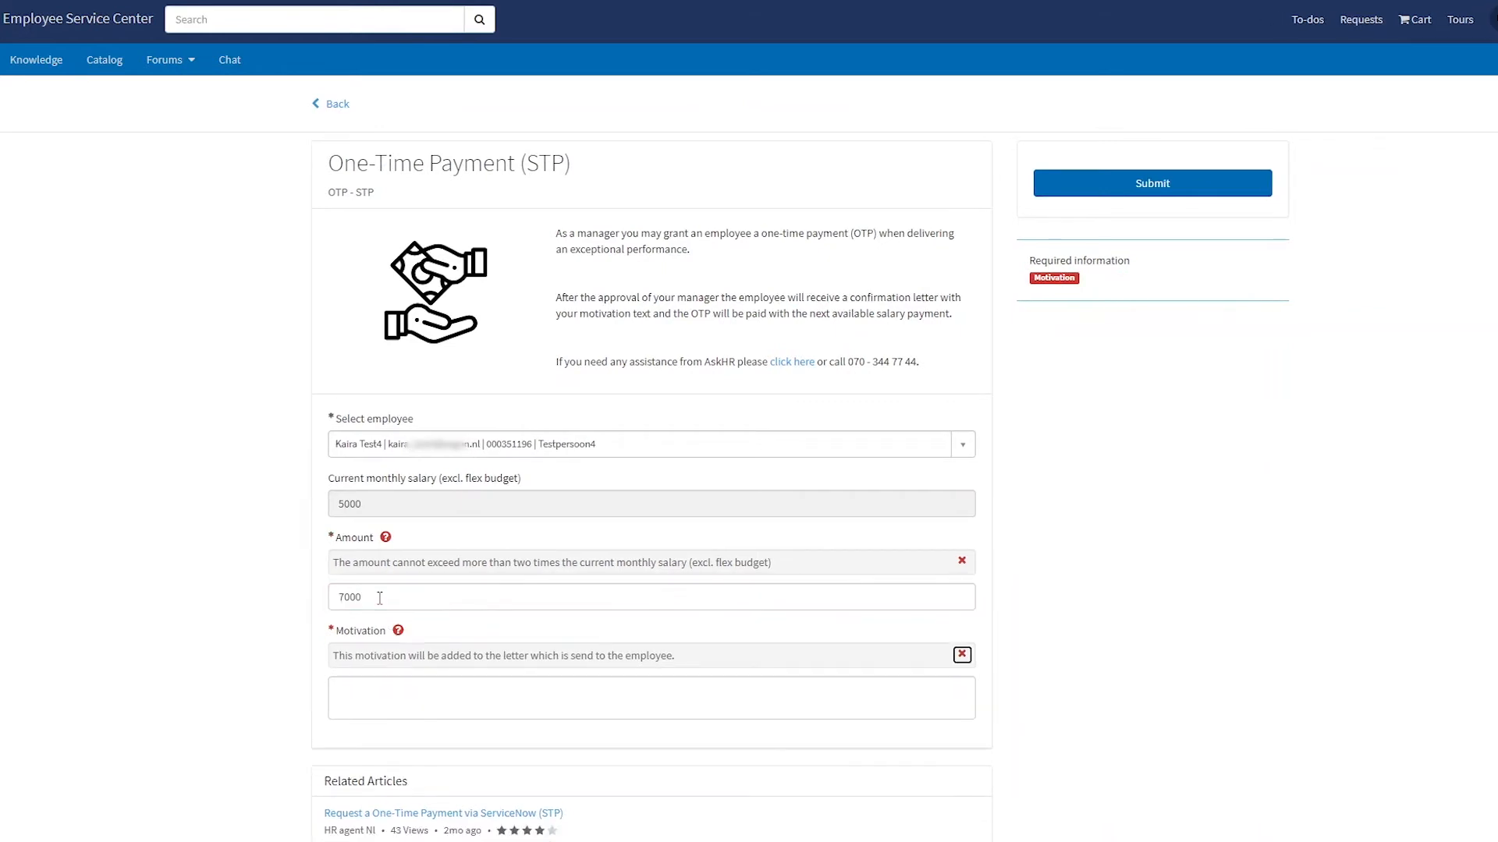
key("Tab")
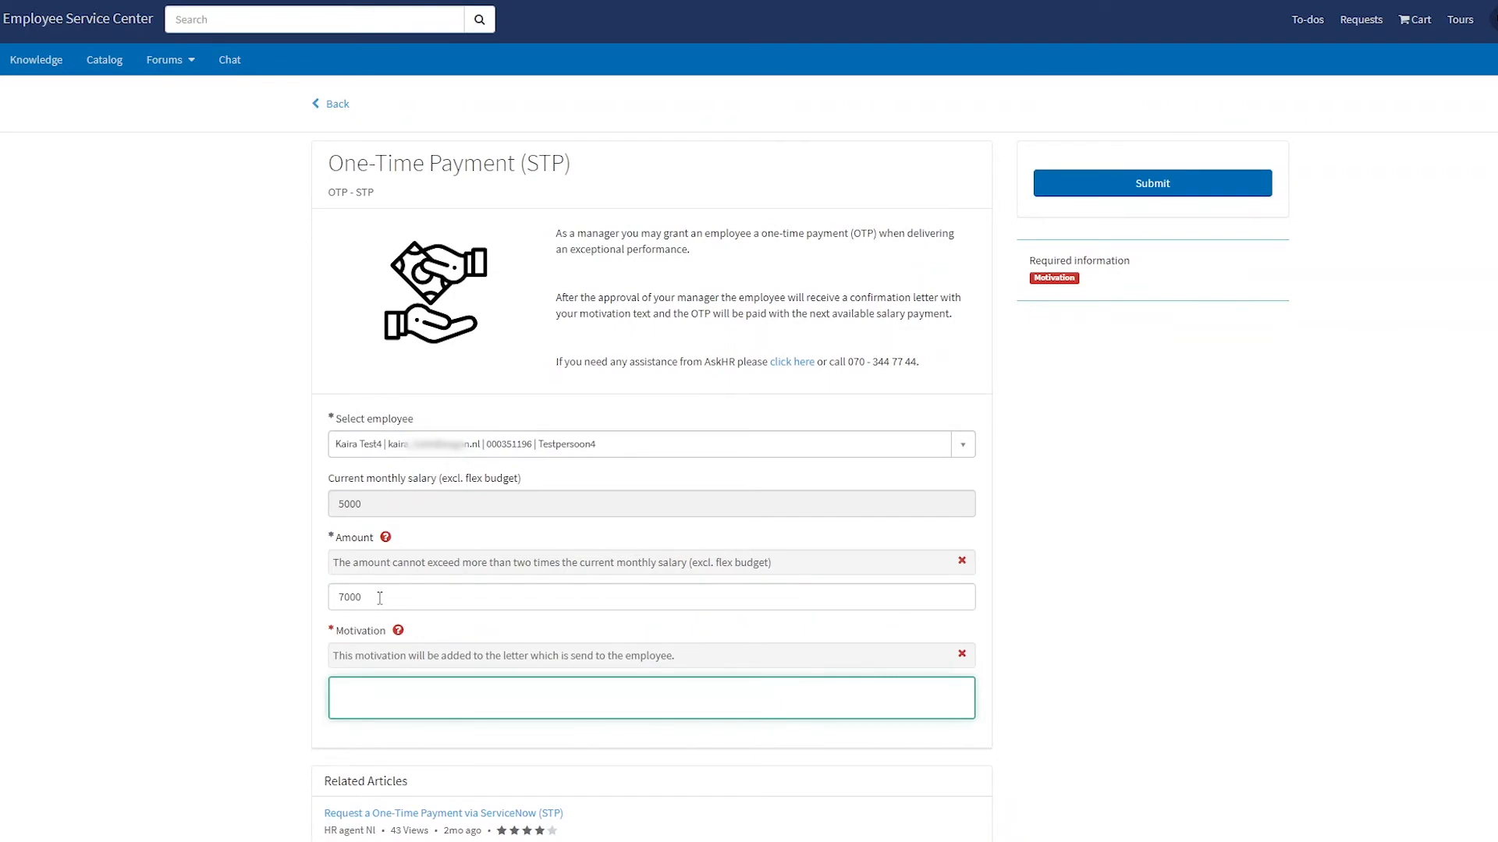
type("g")
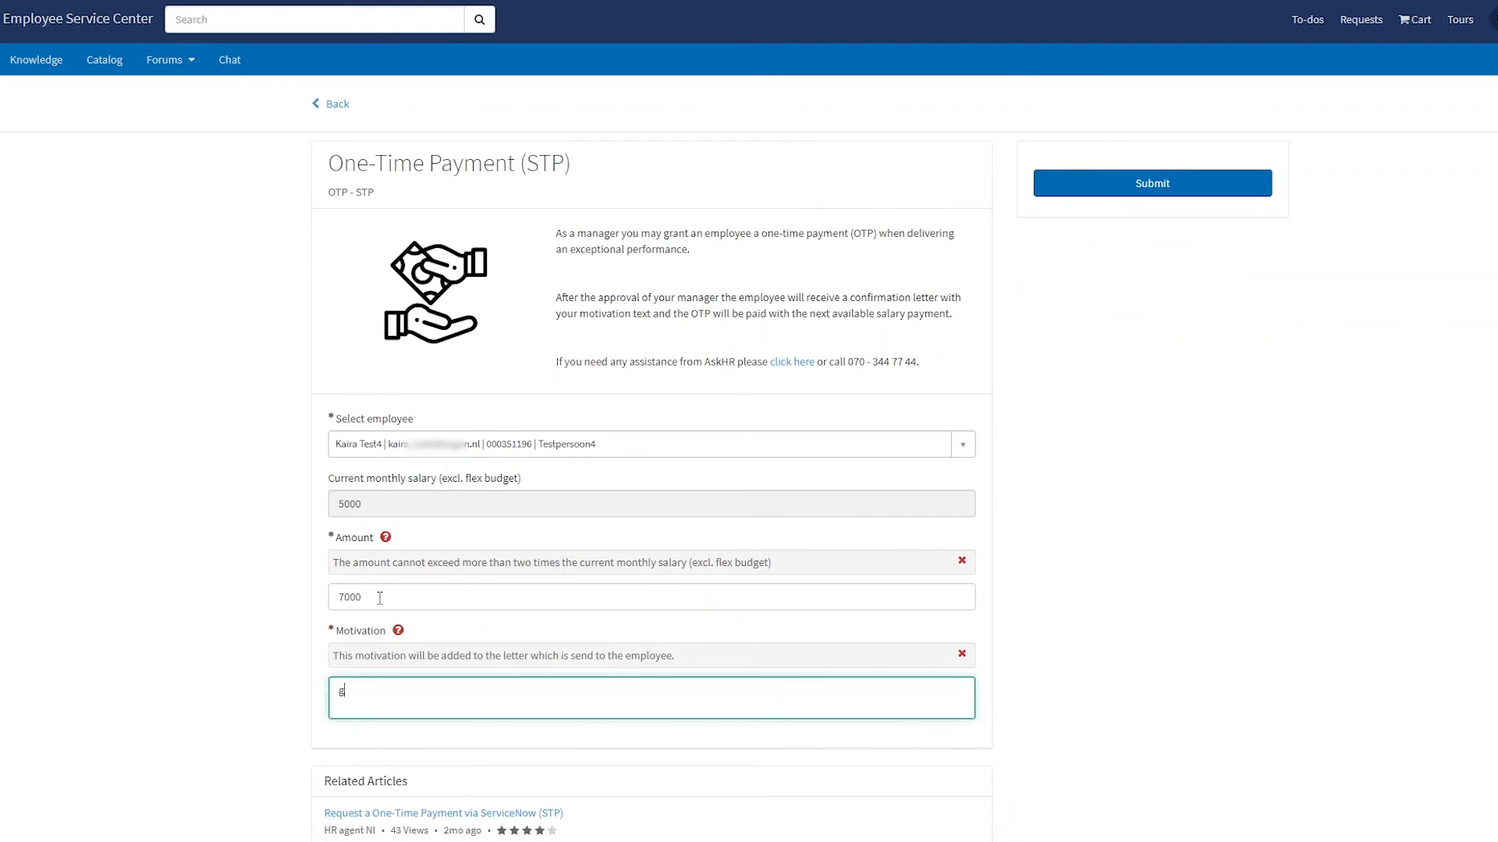
type("reat job")
left_click(1140, 188)
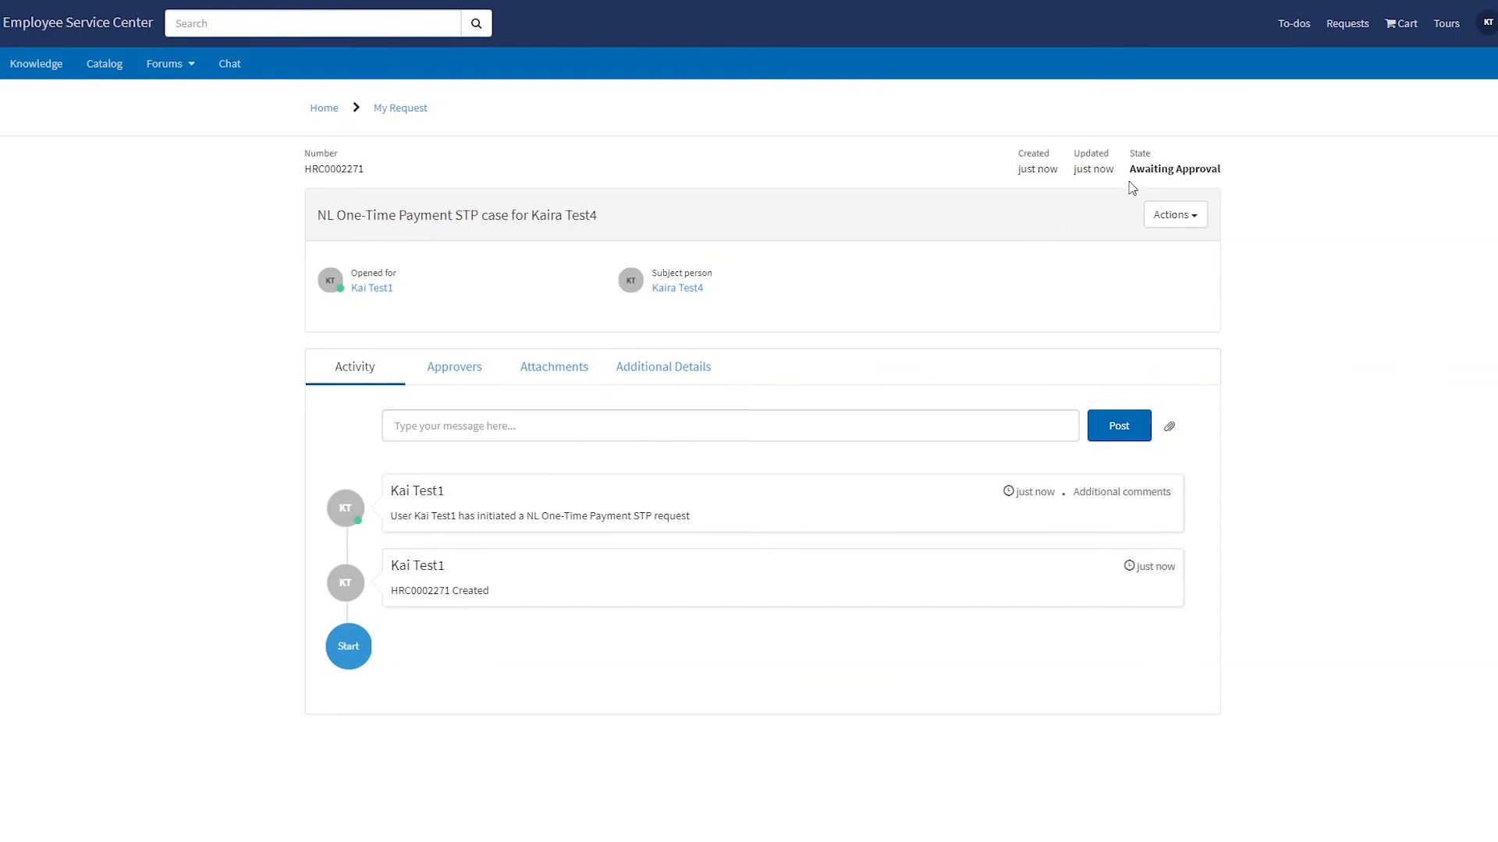
Step: View case HRC0002271's Approvers list showing the manager with approval requested
left_click(482, 372)
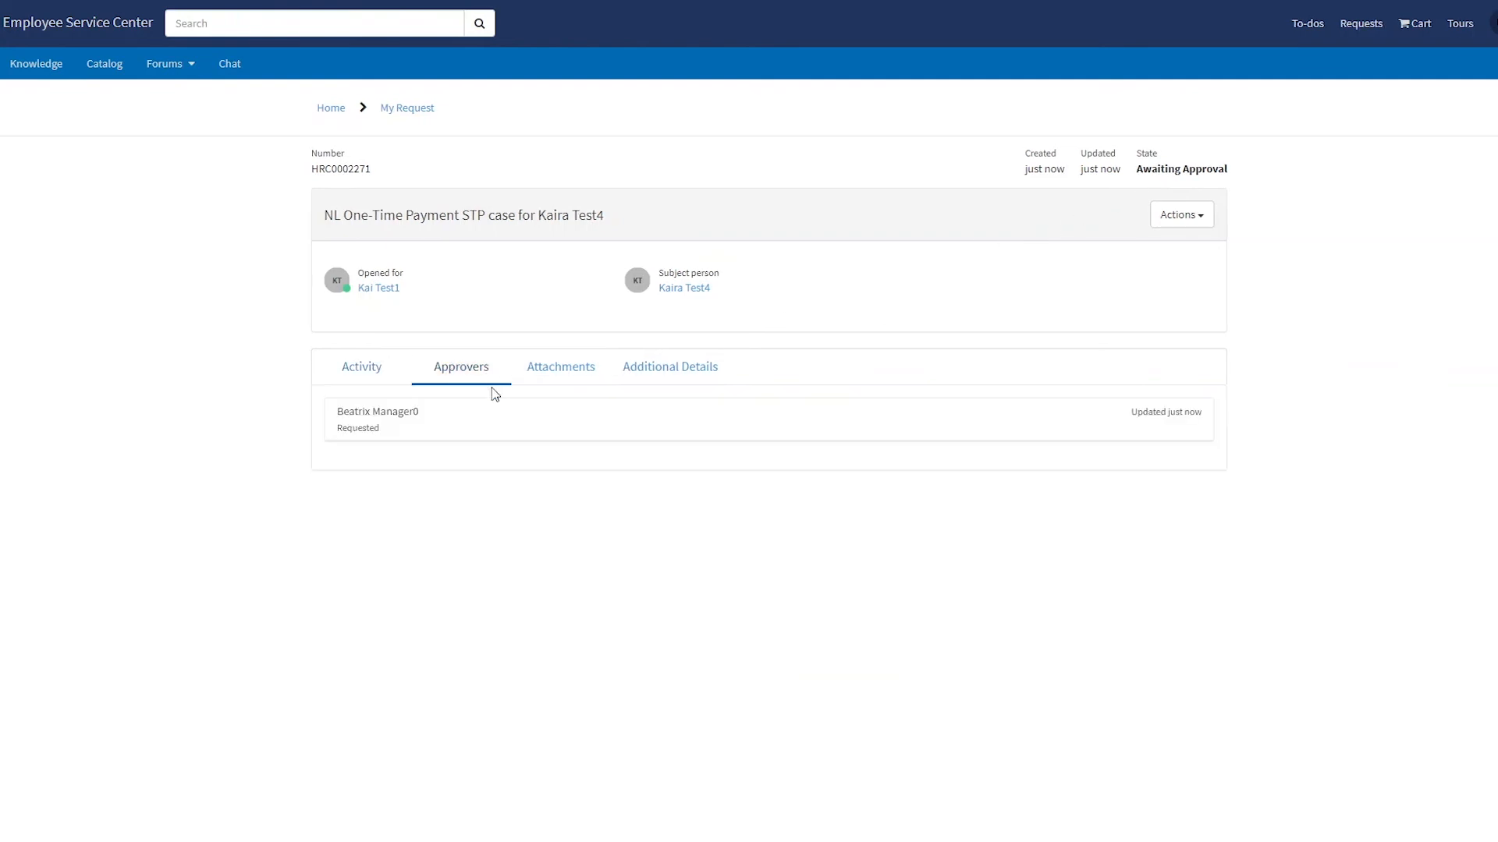